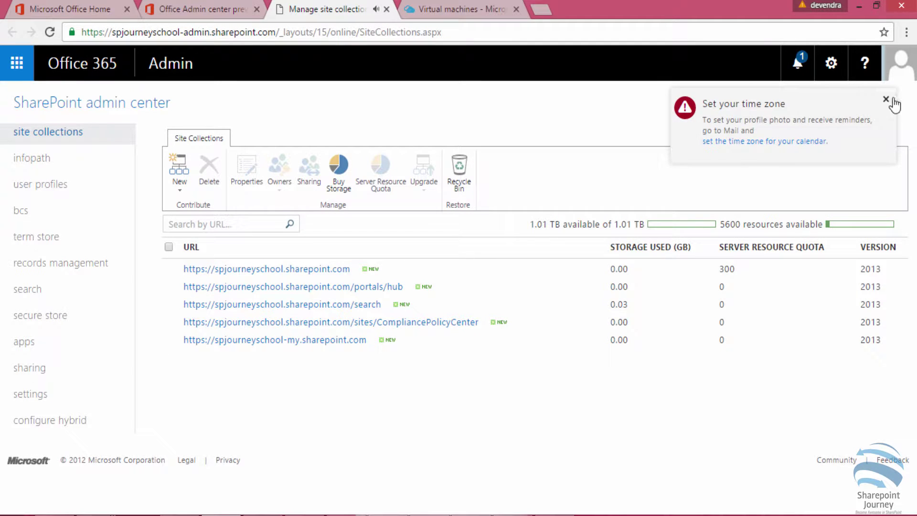
Step: Dismiss the time zone notice and go to the apps page
click(887, 99)
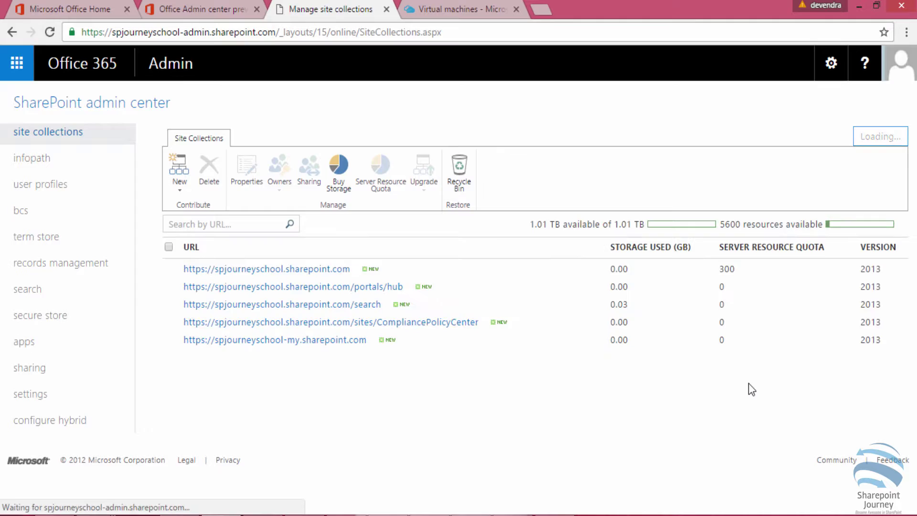
click(25, 342)
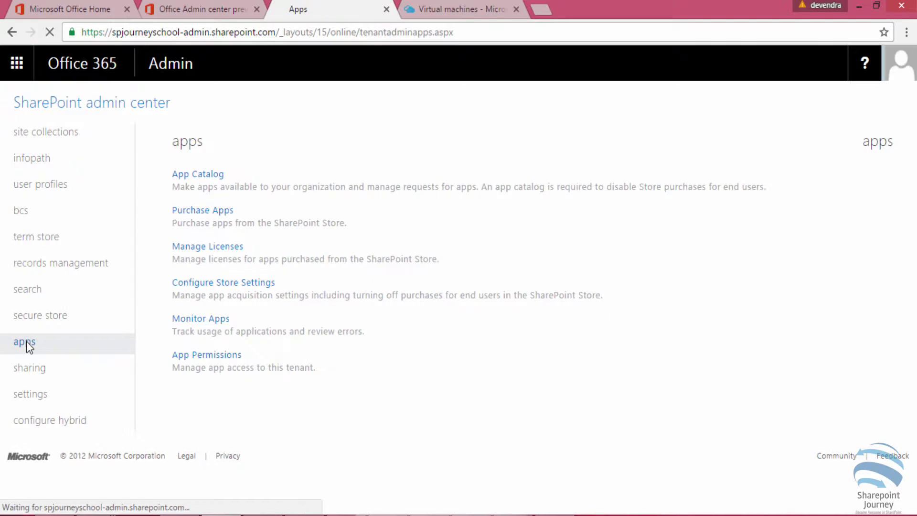
Step: Choose App Catalog and confirm creating a new app catalog site
click(205, 176)
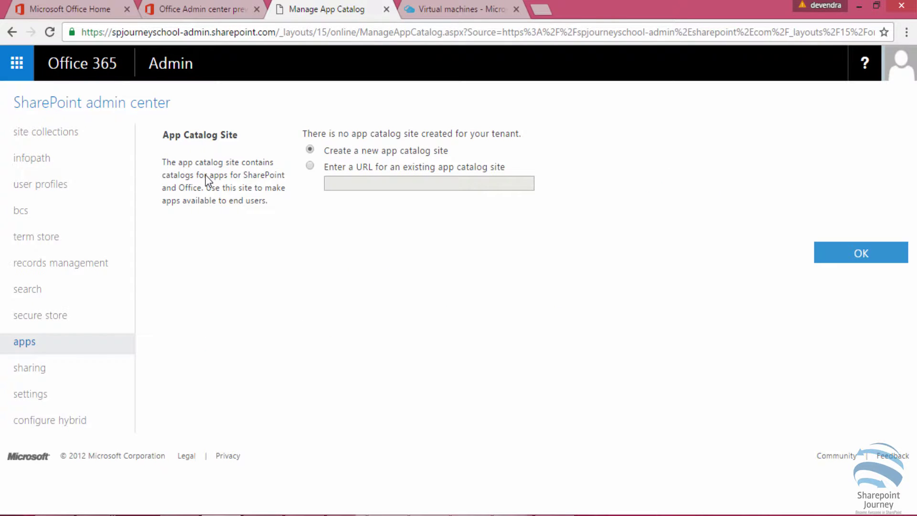
click(866, 250)
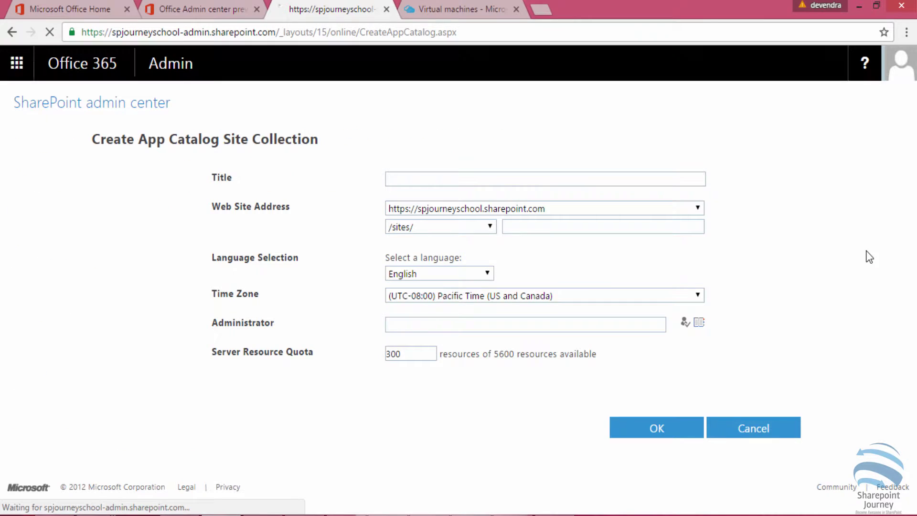
Step: Enter 'App Catalog' as the site title, dismissing the time zone notice
click(457, 180)
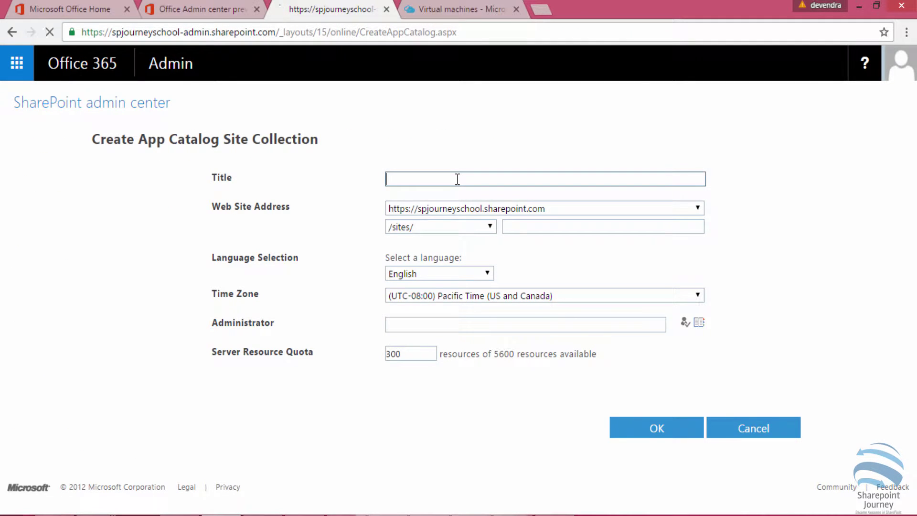
text(App)
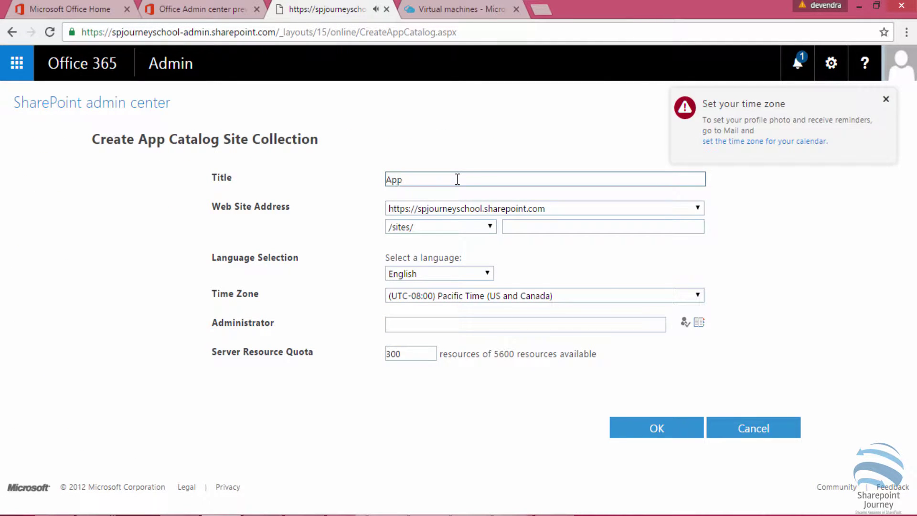
text( Catalog)
click(601, 257)
click(613, 325)
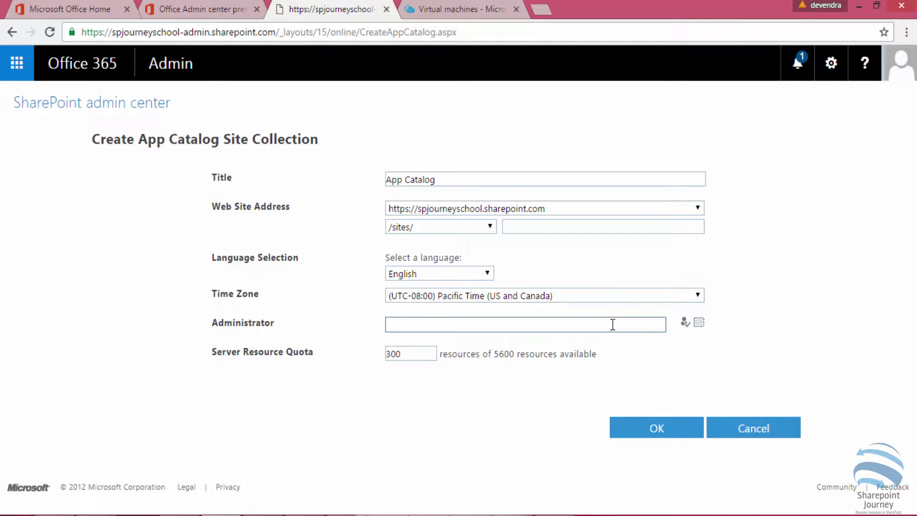
click(697, 325)
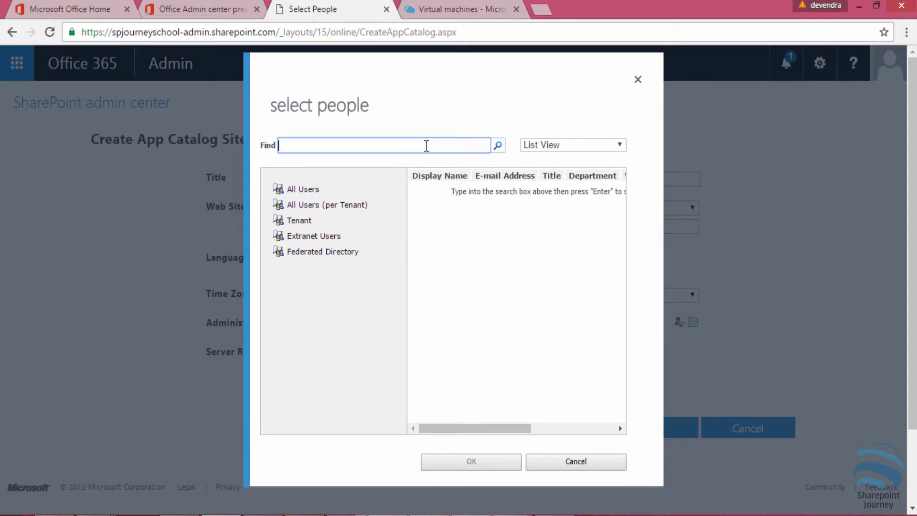
text(s)
text(ponline)
key(Return)
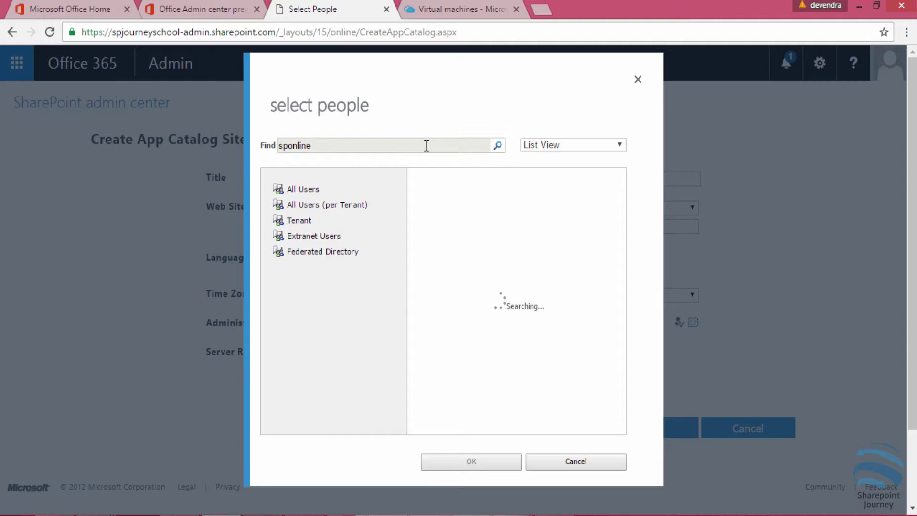
double_click(302, 146)
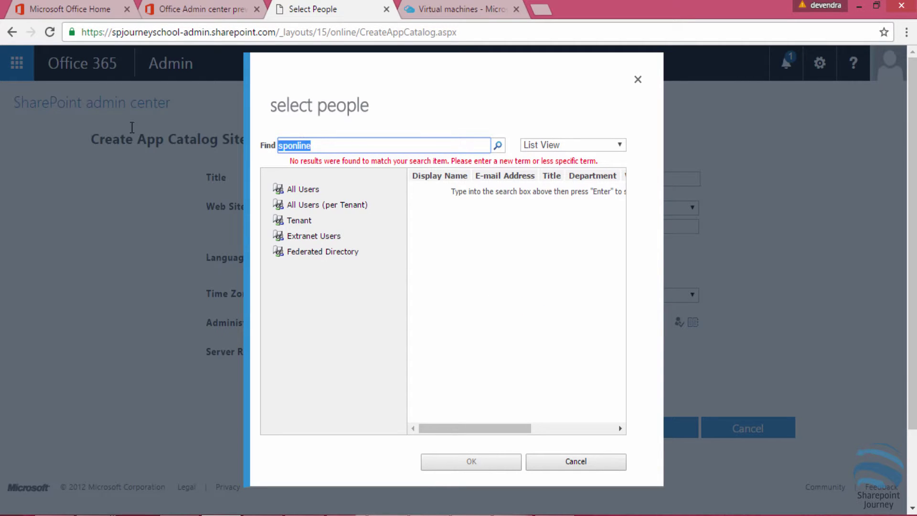
text(getstart)
text(ed')
key(Return)
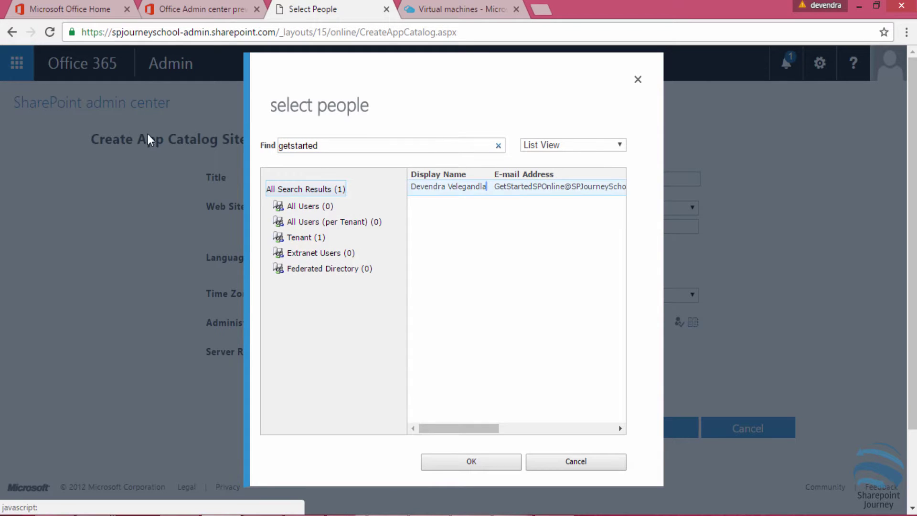
click(473, 186)
click(479, 463)
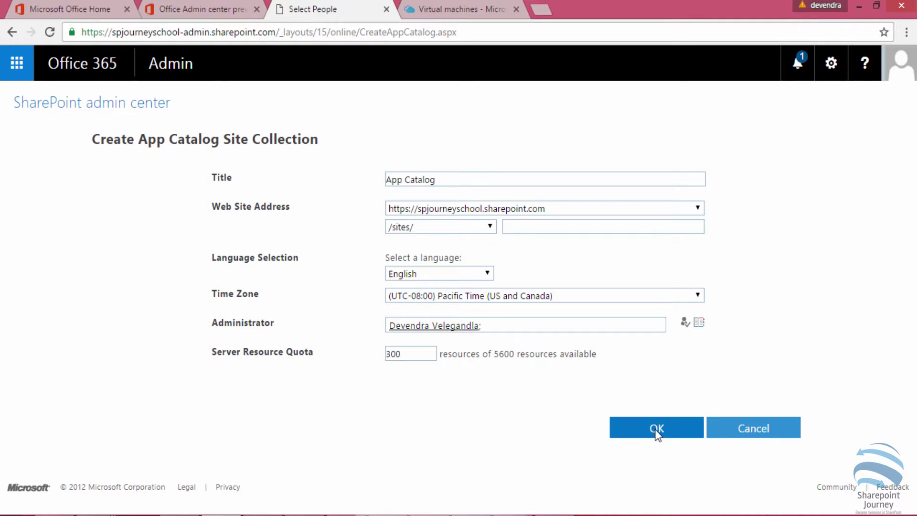
Step: Enter 'appcatalog' as the site address after the validation error and resubmit the form
click(421, 355)
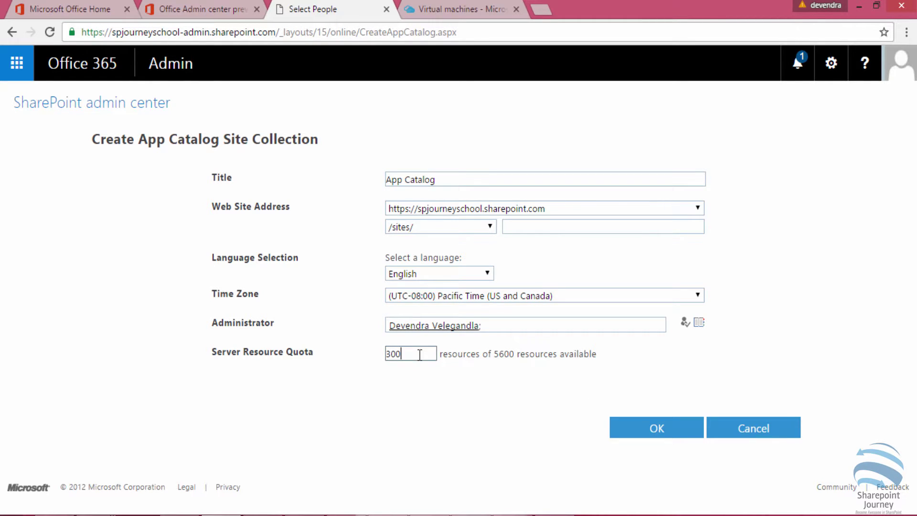
click(664, 431)
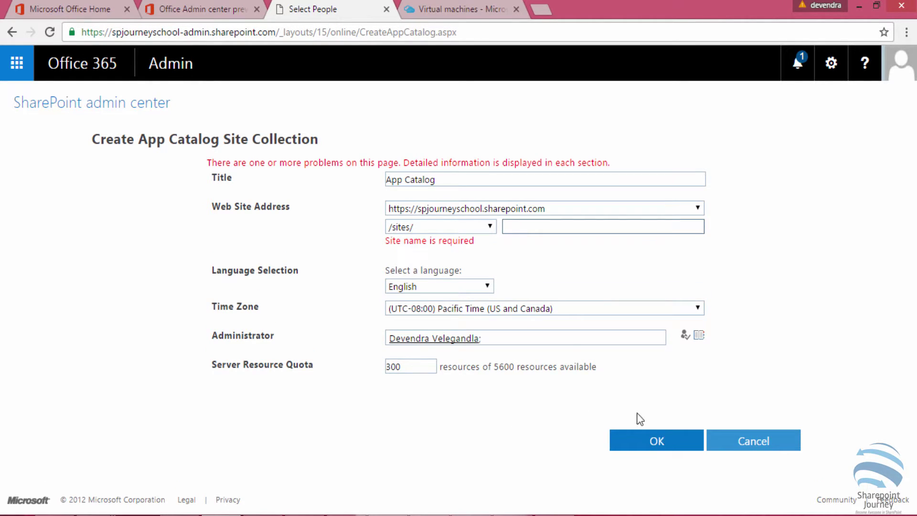
click(604, 227)
text(appcatalog)
click(521, 249)
click(658, 429)
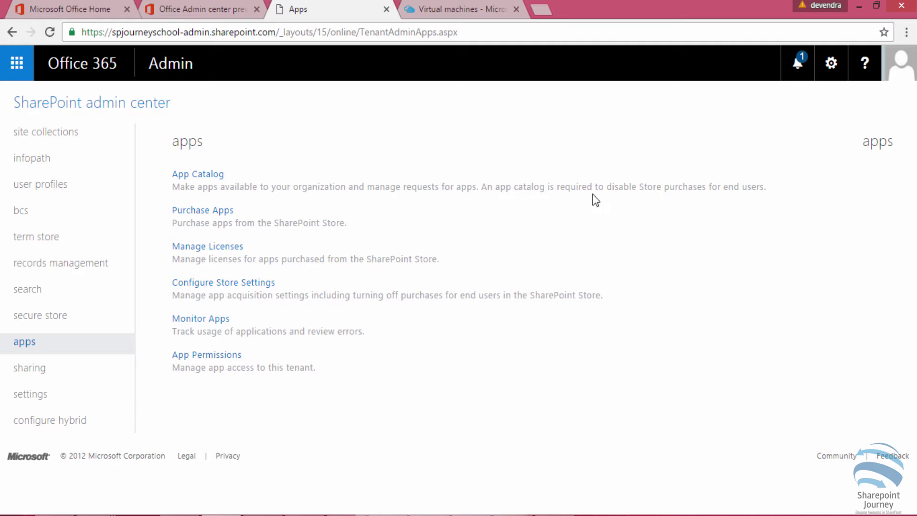
Step: Follow the App Catalog link from the apps page
click(207, 174)
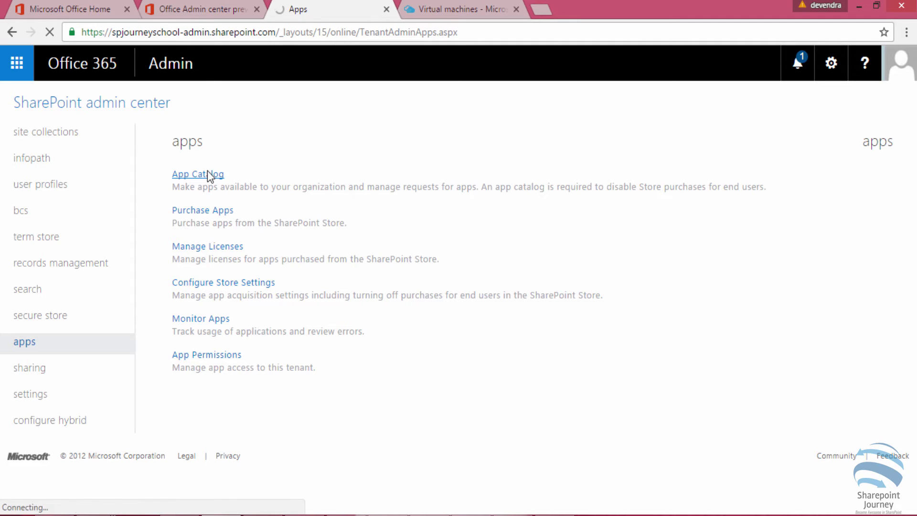